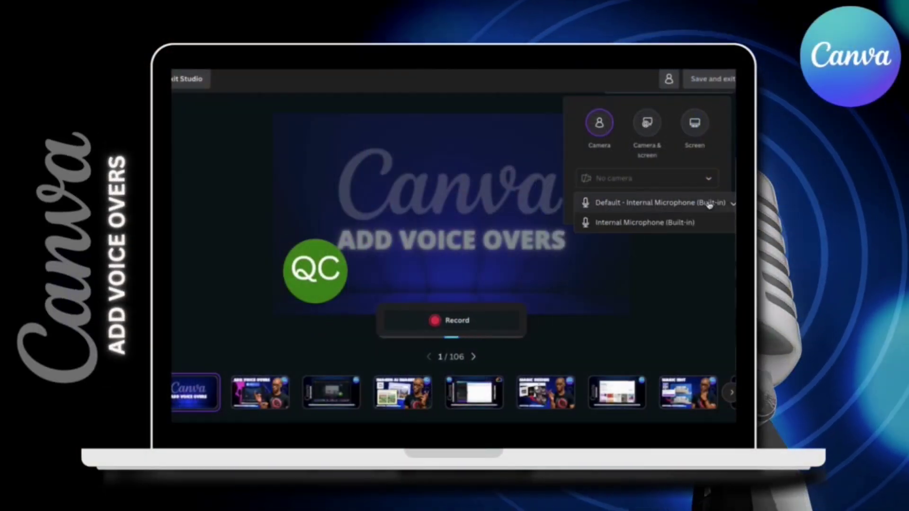
# Step: Record a short voice-over on the title slide using the default internal microphone
pyautogui.click(709, 202)
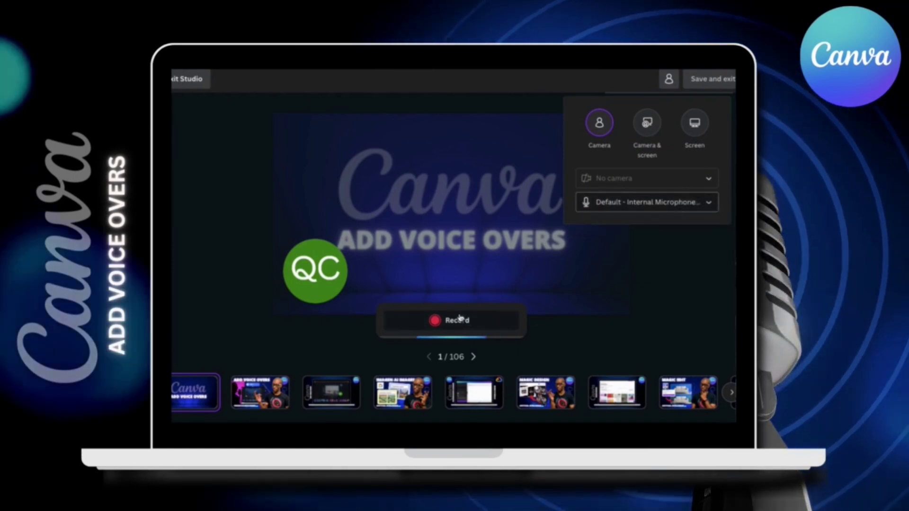
pyautogui.click(458, 320)
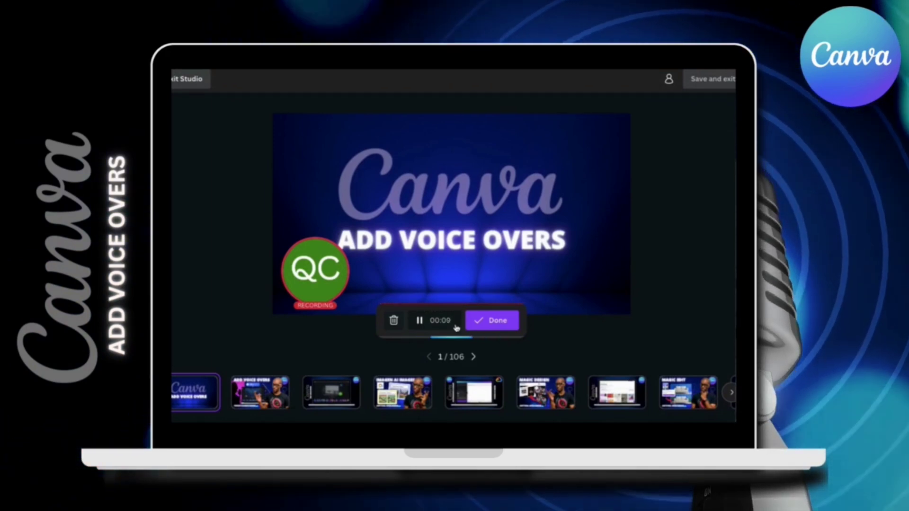
pyautogui.click(485, 322)
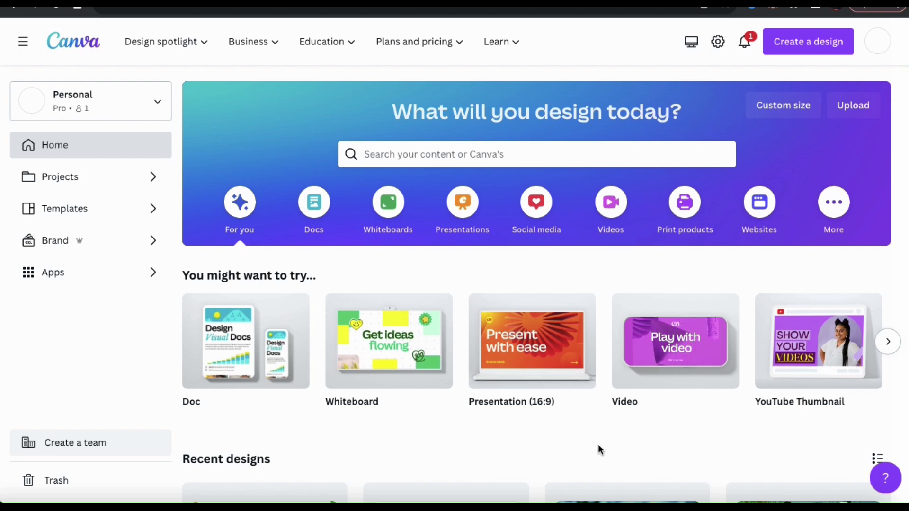
# Step: Open the 'Social Media Marketing for Beginners' design from Recent designs
pyautogui.scroll(-2, 598, 444)
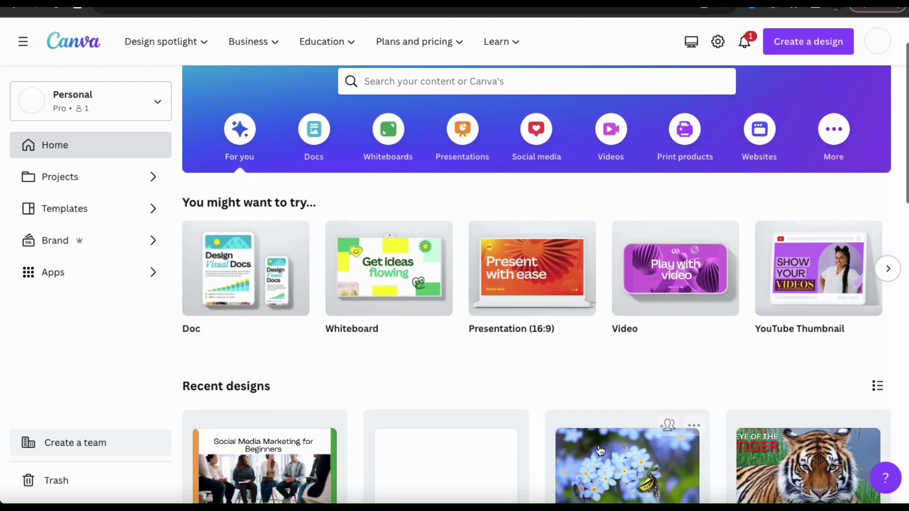
pyautogui.scroll(-2, 600, 450)
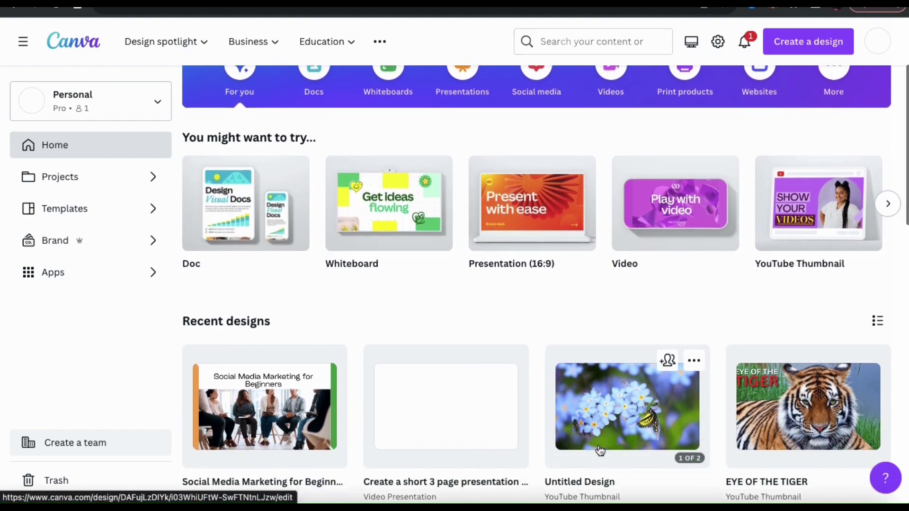
pyautogui.click(294, 428)
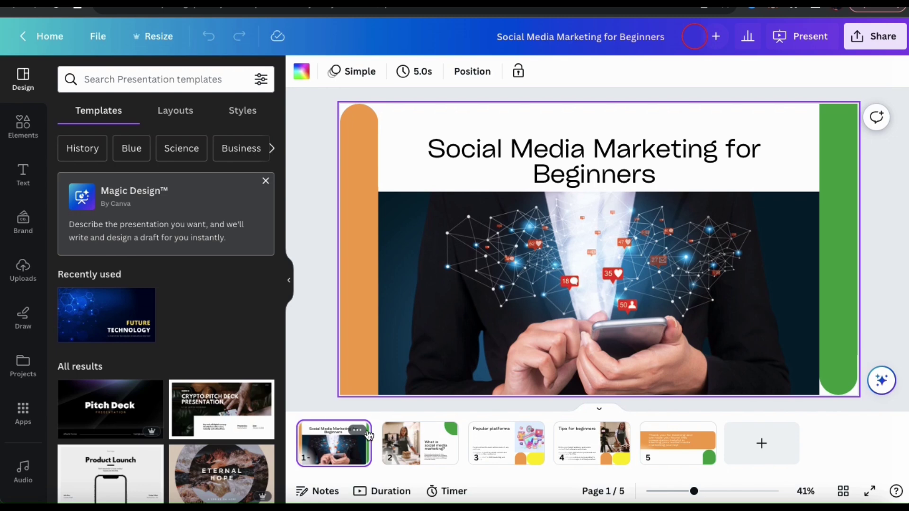
pyautogui.click(420, 440)
pyautogui.click(505, 440)
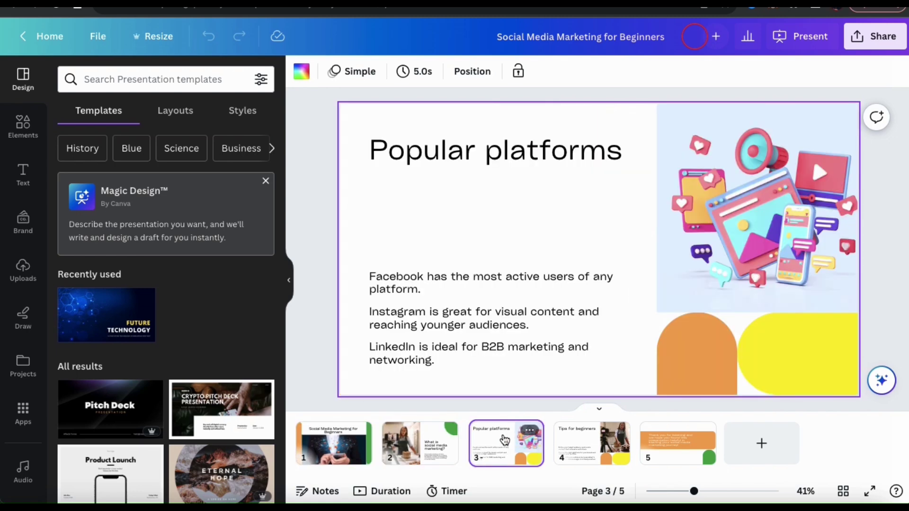
pyautogui.click(576, 442)
pyautogui.click(659, 445)
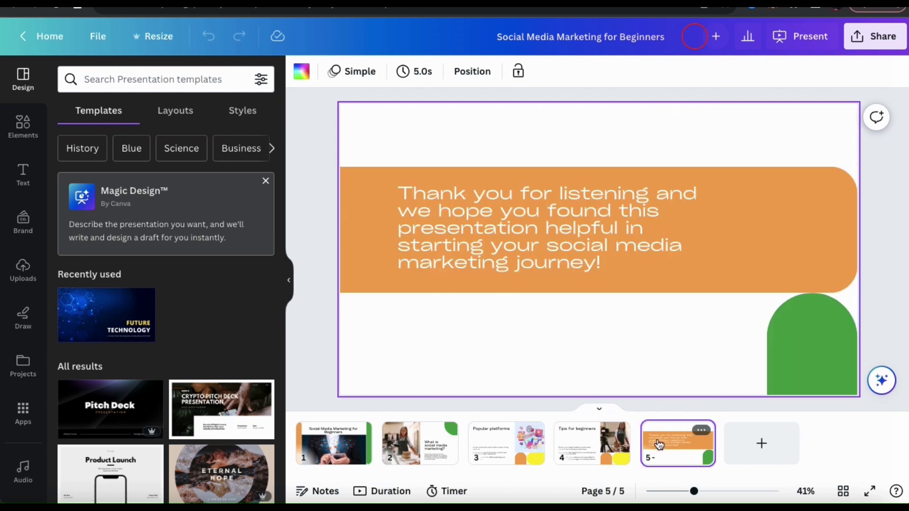
pyautogui.click(333, 447)
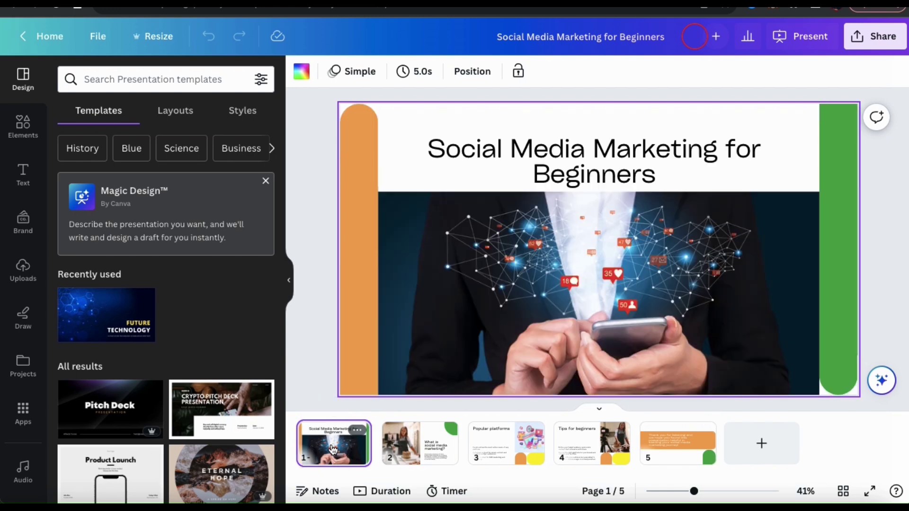
pyautogui.click(315, 370)
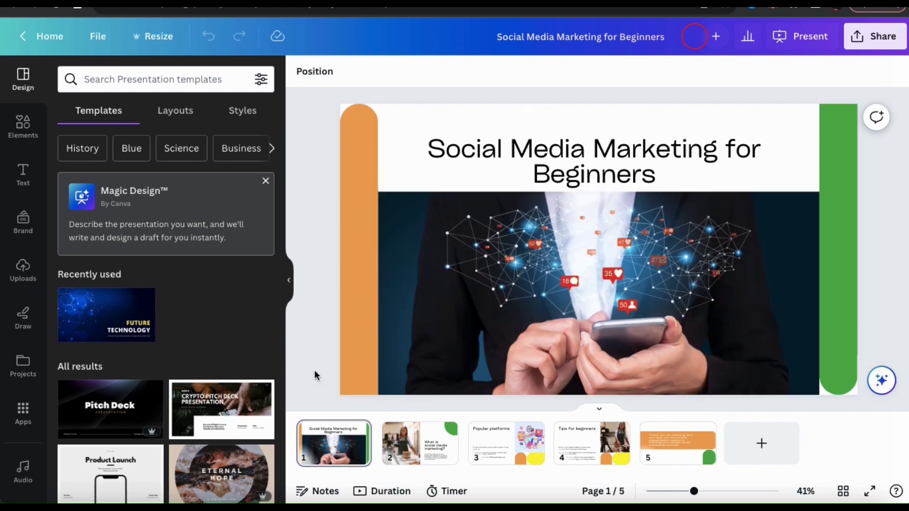
pyautogui.click(24, 275)
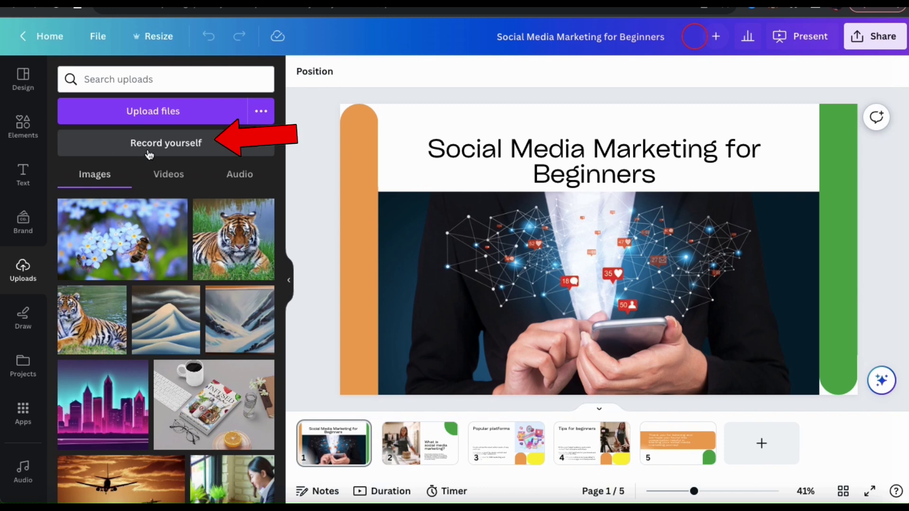
# Step: Launch Record yourself from Uploads to open the recording studio on the title slide
pyautogui.click(171, 151)
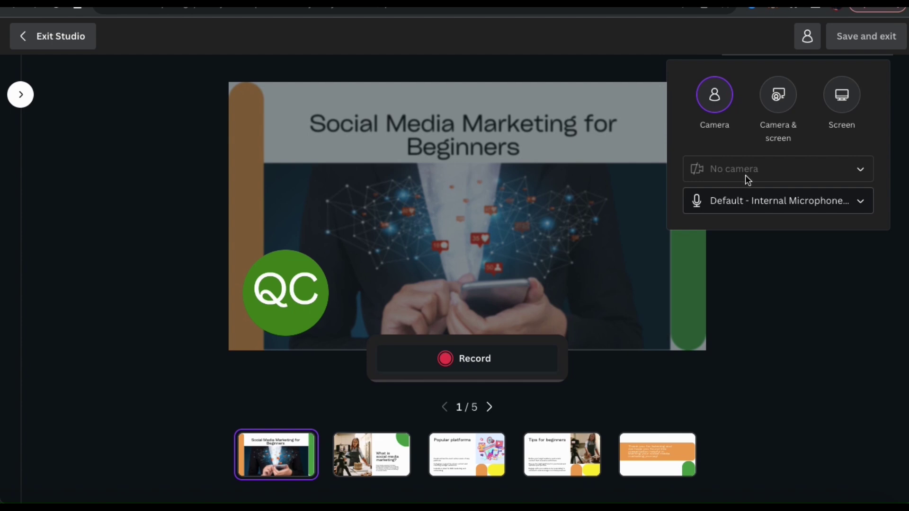
pyautogui.click(860, 203)
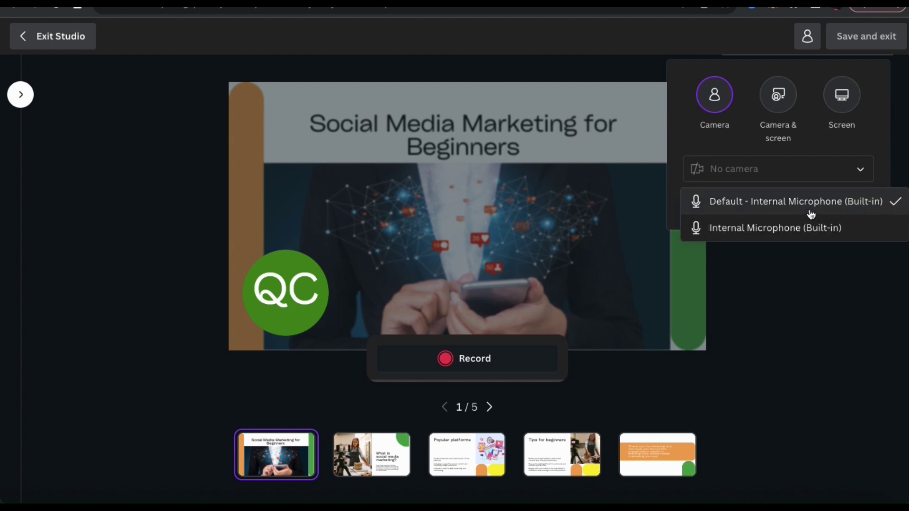
pyautogui.click(834, 288)
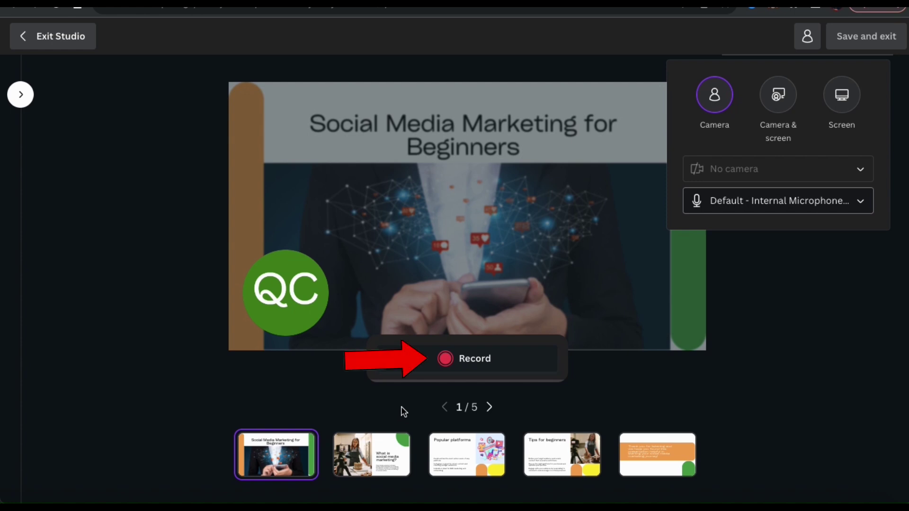
# Step: Record a roughly 5-second voice-over clip for the title slide
pyautogui.click(453, 362)
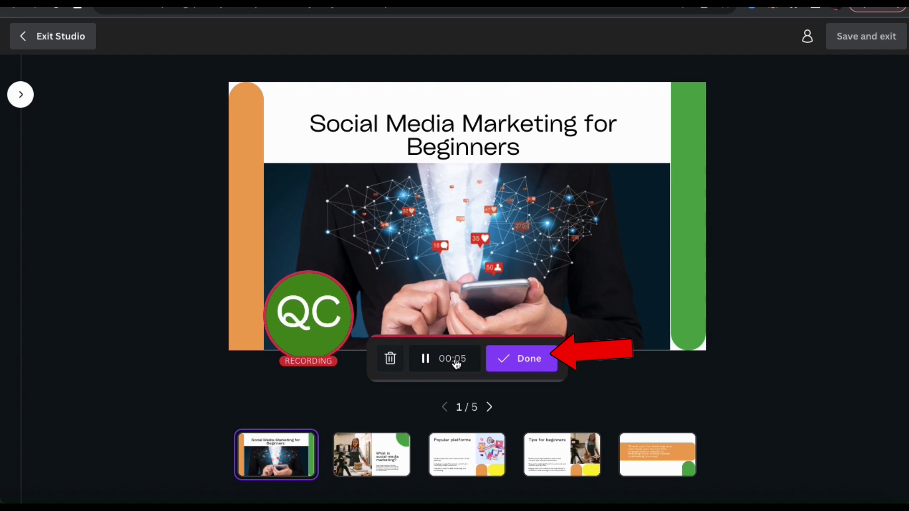
pyautogui.click(522, 365)
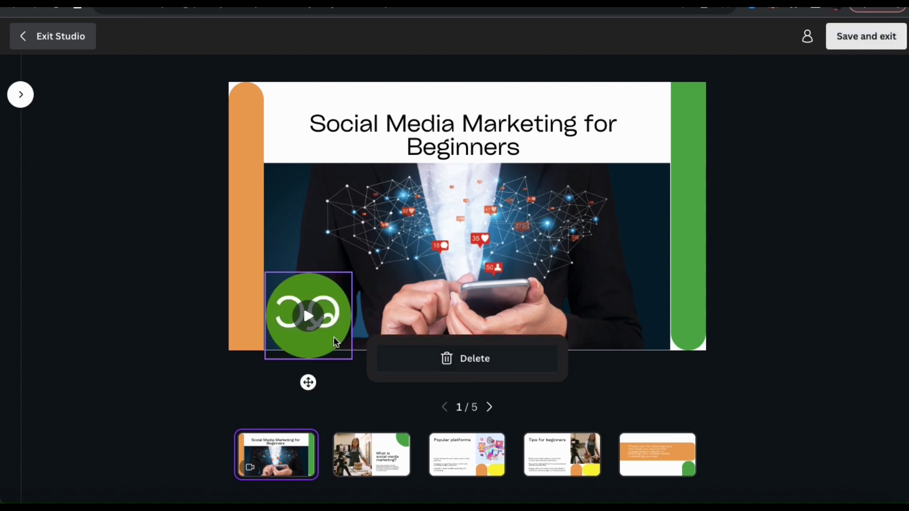
# Step: Move the title slide's clip bubble slightly higher and preview its playback
pyautogui.moveTo(334, 337); pyautogui.dragTo(335, 314)
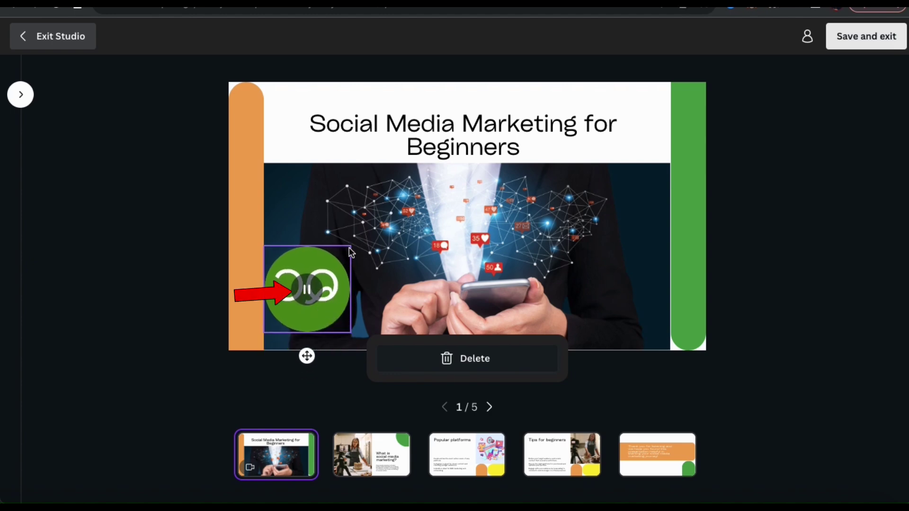
pyautogui.click(309, 295)
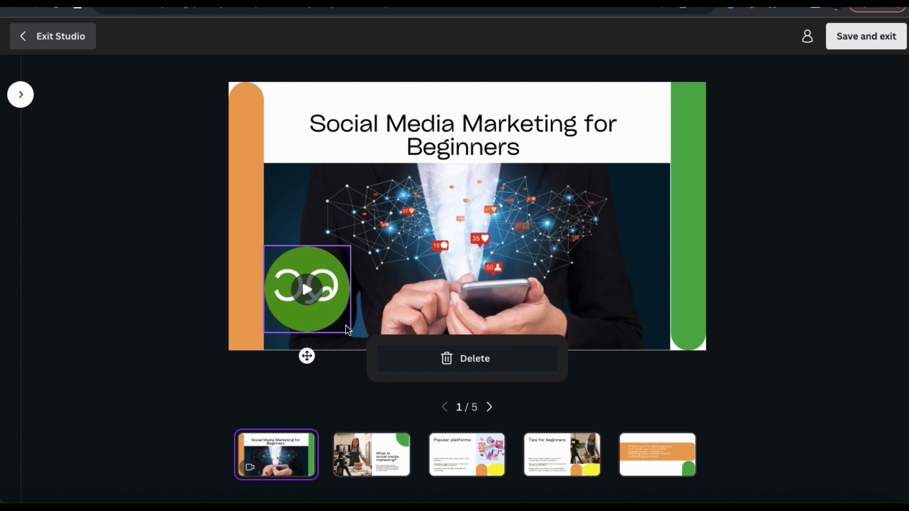
# Step: Record voice-overs for slide 2 and the thank-you slide, placing the last bubble lower-left
pyautogui.click(368, 457)
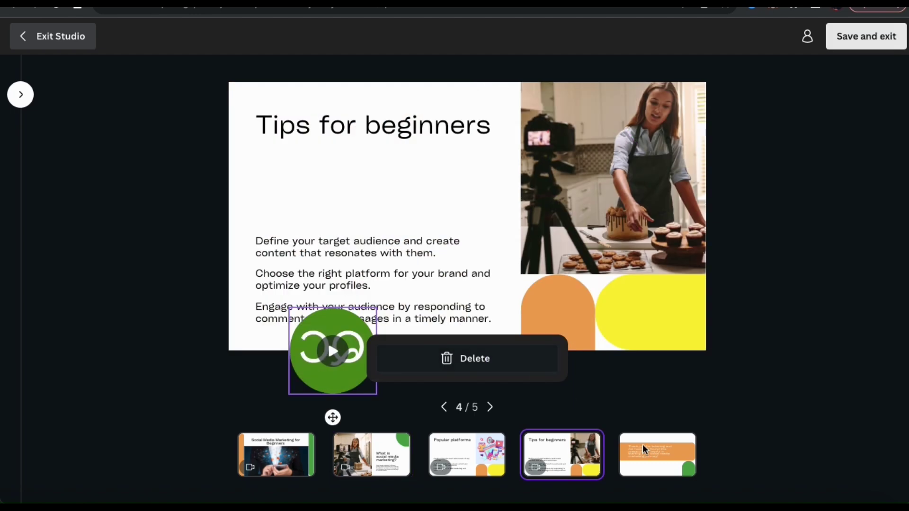
pyautogui.click(644, 449)
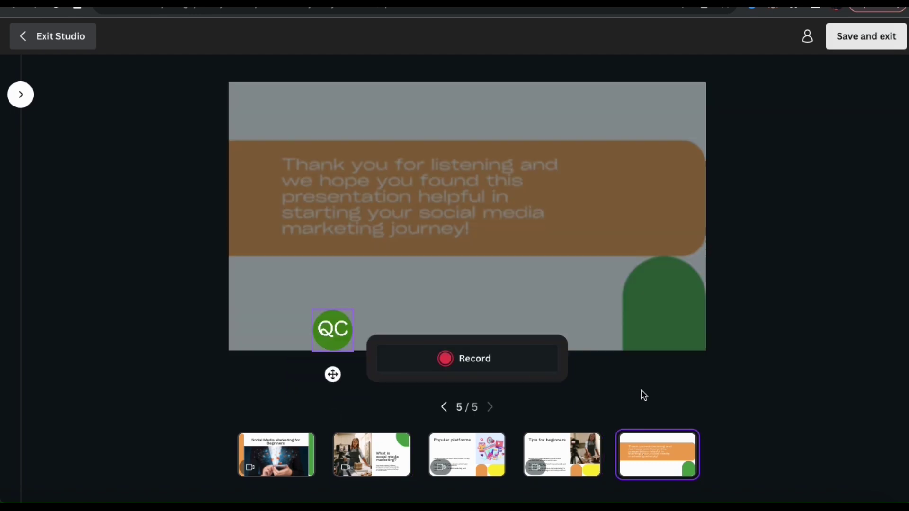
pyautogui.click(523, 363)
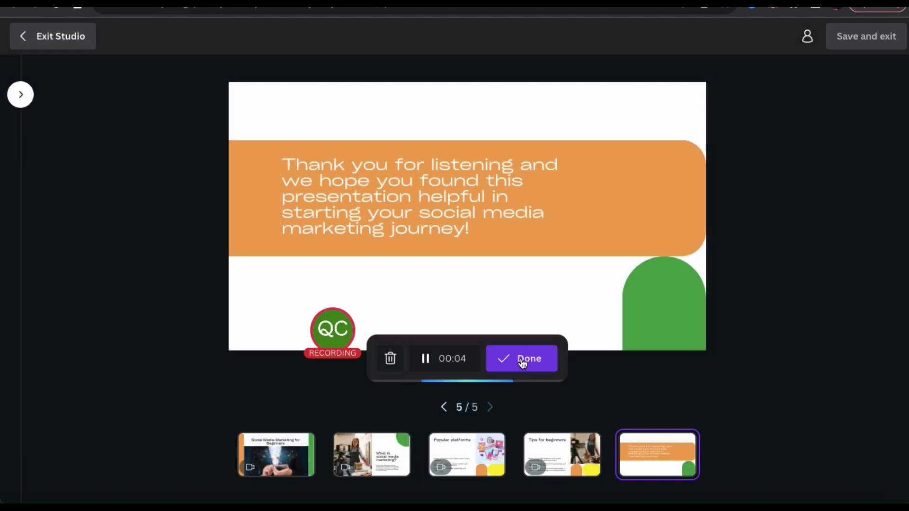
pyautogui.click(523, 363)
pyautogui.moveTo(331, 328); pyautogui.dragTo(286, 315)
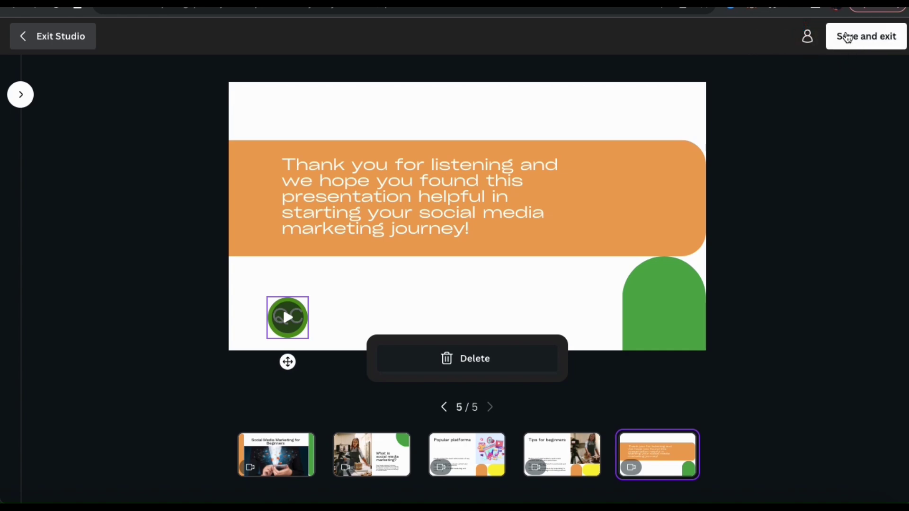
# Step: Save the recordings into the presentation and select the title slide's clip
pyautogui.click(869, 37)
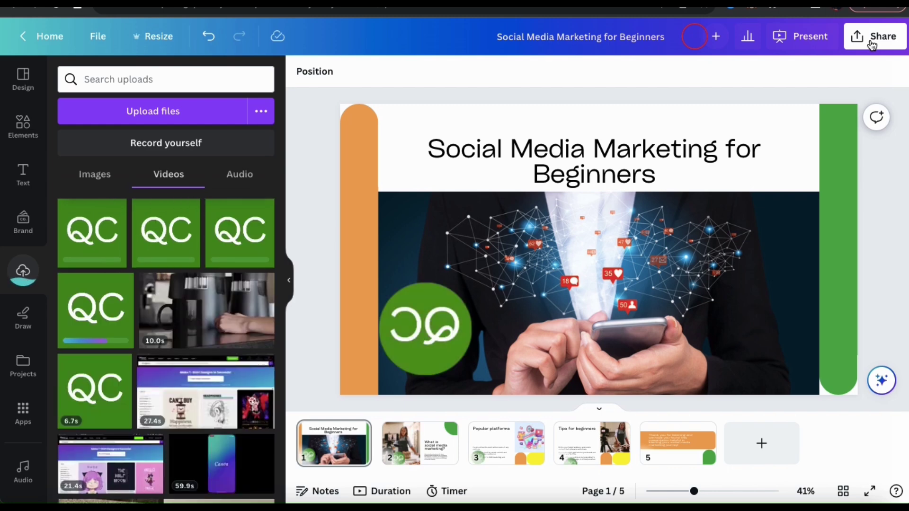
pyautogui.click(403, 388)
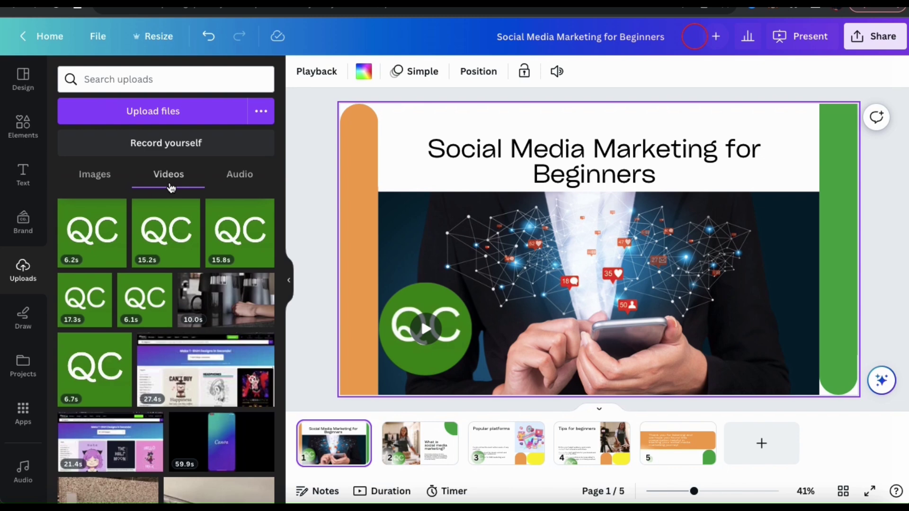
pyautogui.click(387, 320)
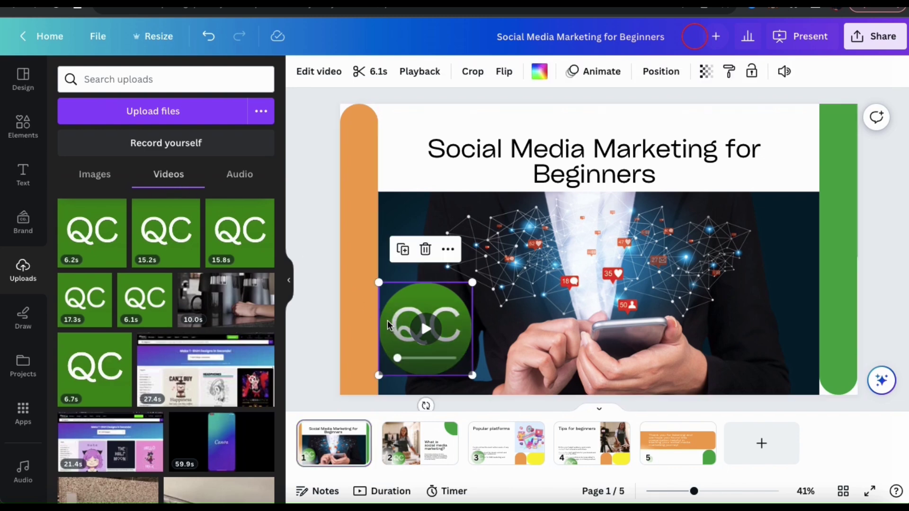
pyautogui.click(422, 330)
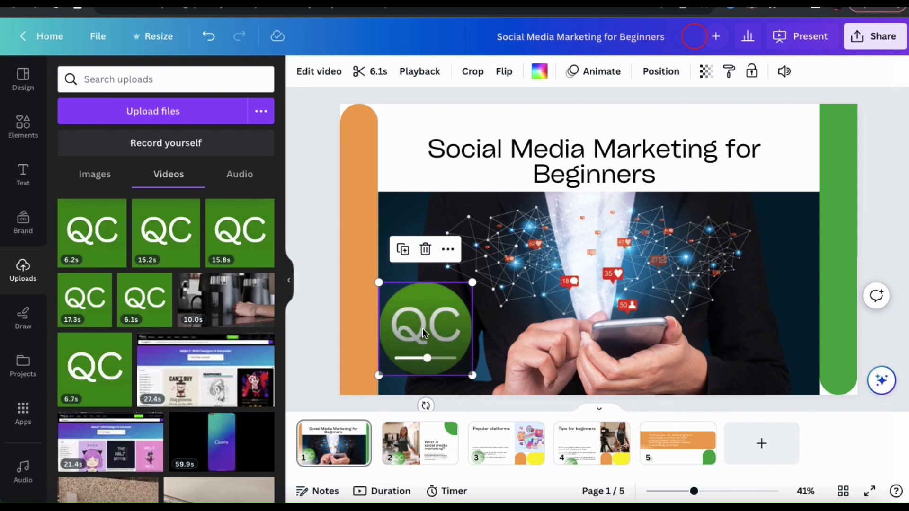
pyautogui.click(423, 334)
pyautogui.click(367, 71)
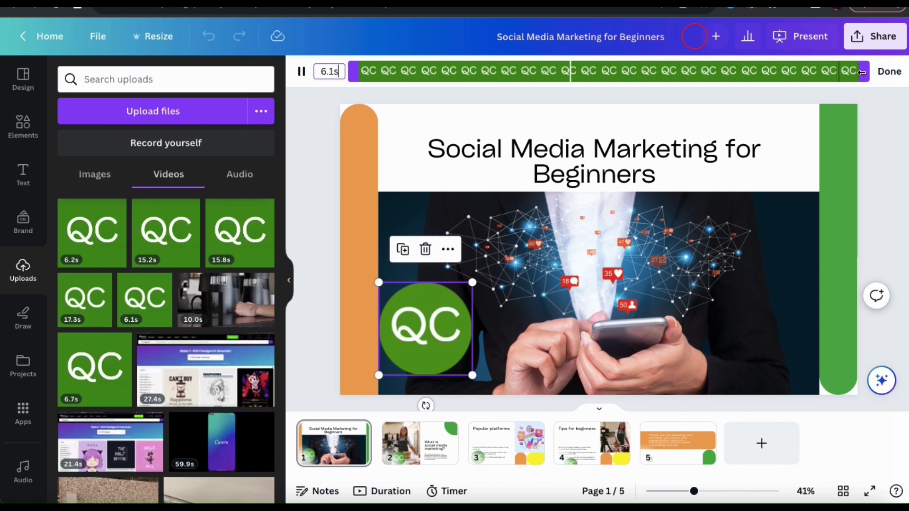
# Step: Trim the end of the title slide clip from 6.1s down to 4.0s
pyautogui.moveTo(861, 72); pyautogui.dragTo(694, 70)
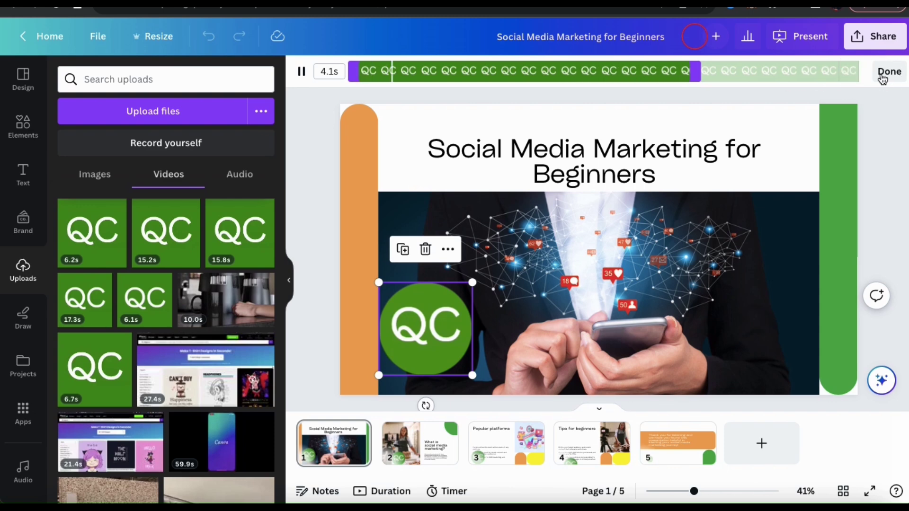
pyautogui.click(883, 76)
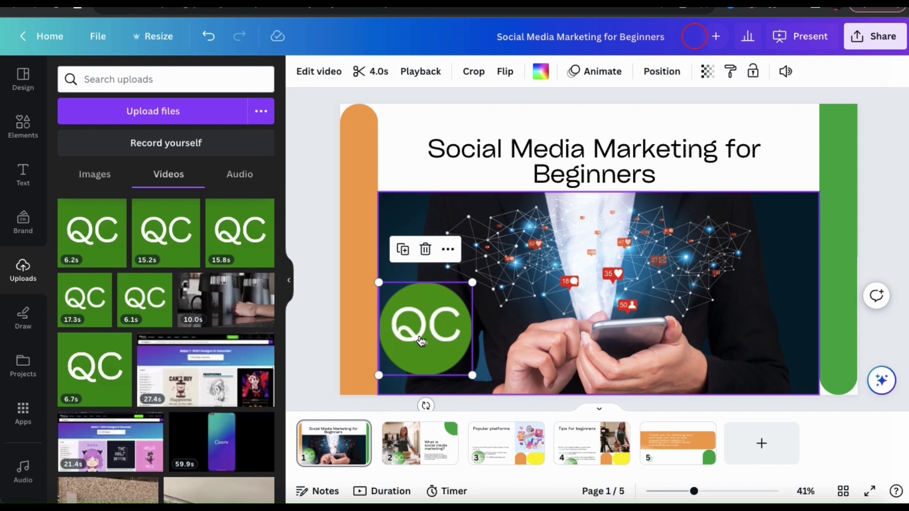
# Step: Send the title slide's trimmed clip to back behind the background photo and deselect it
pyautogui.moveTo(427, 326)
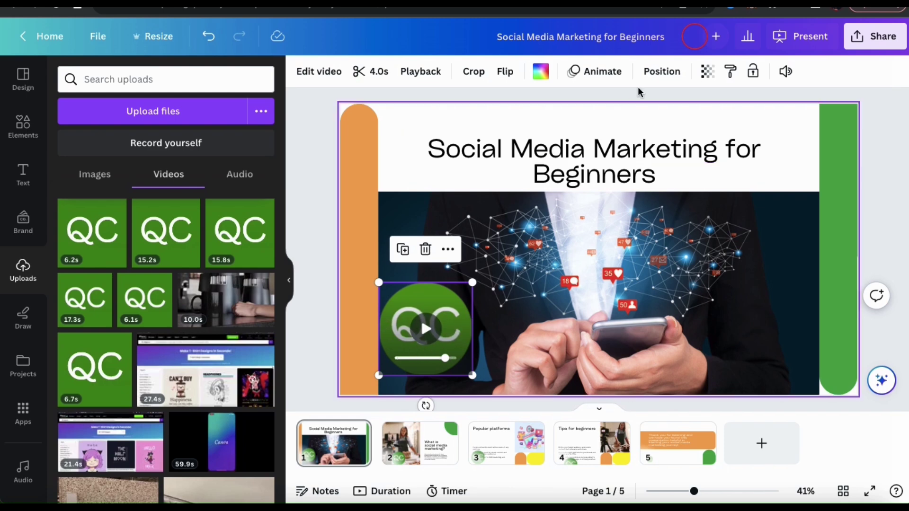
pyautogui.click(661, 78)
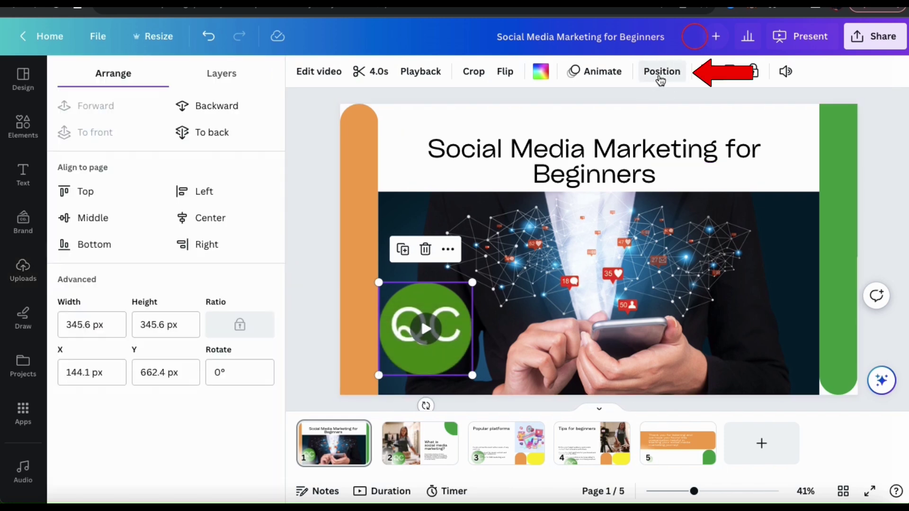
pyautogui.click(234, 140)
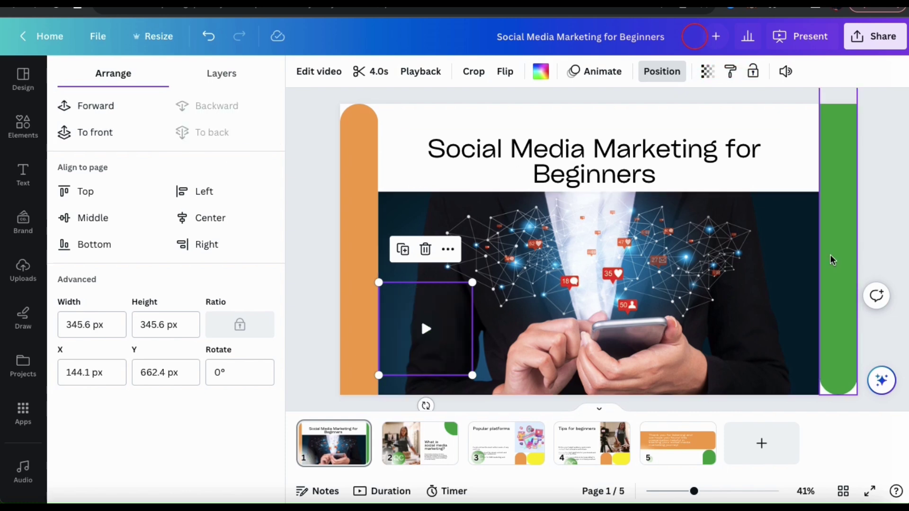
pyautogui.click(875, 231)
pyautogui.click(874, 234)
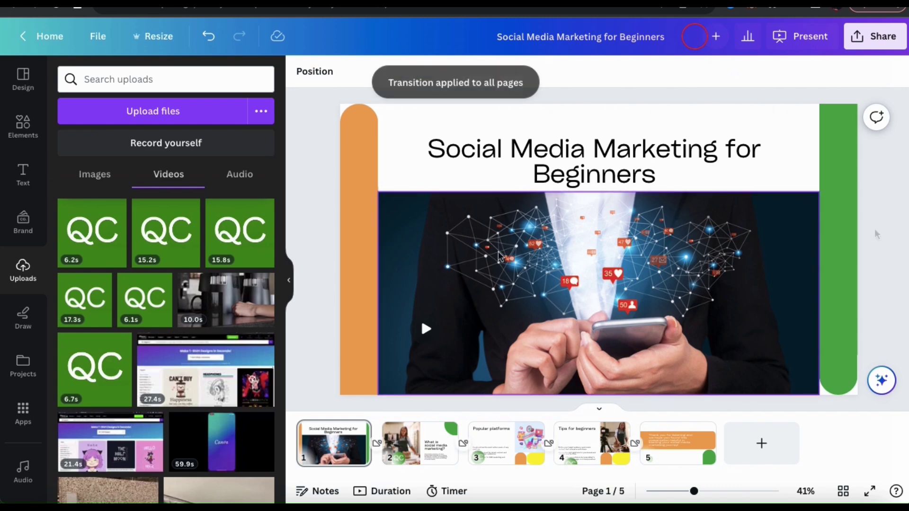
# Step: Trim slide 2's voice-over clip from both ends down to 13.8s
pyautogui.click(416, 446)
pyautogui.click(449, 350)
pyautogui.click(450, 350)
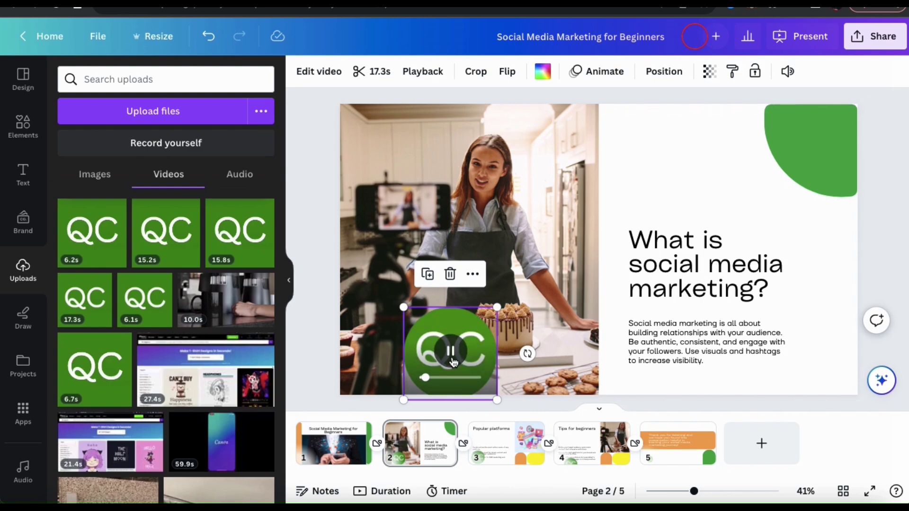
pyautogui.click(379, 71)
pyautogui.moveTo(356, 78); pyautogui.dragTo(388, 76)
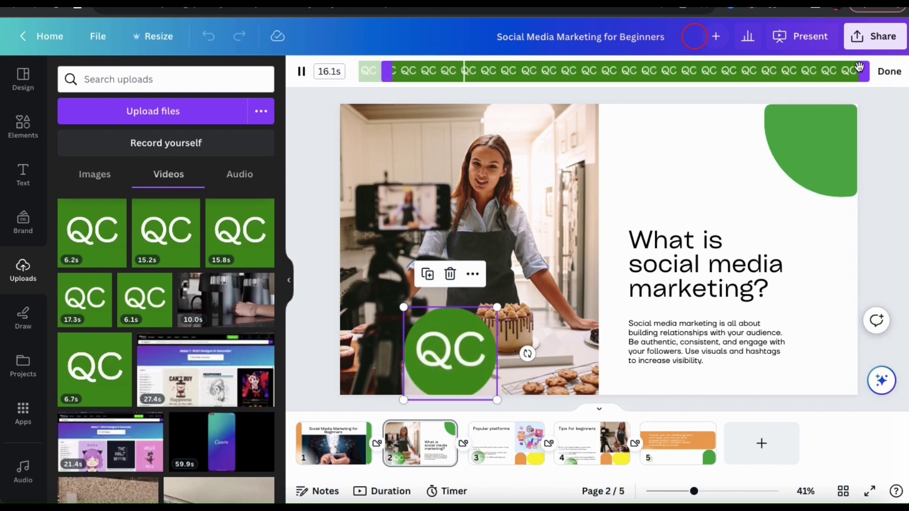
pyautogui.moveTo(858, 70); pyautogui.dragTo(800, 71)
pyautogui.click(889, 71)
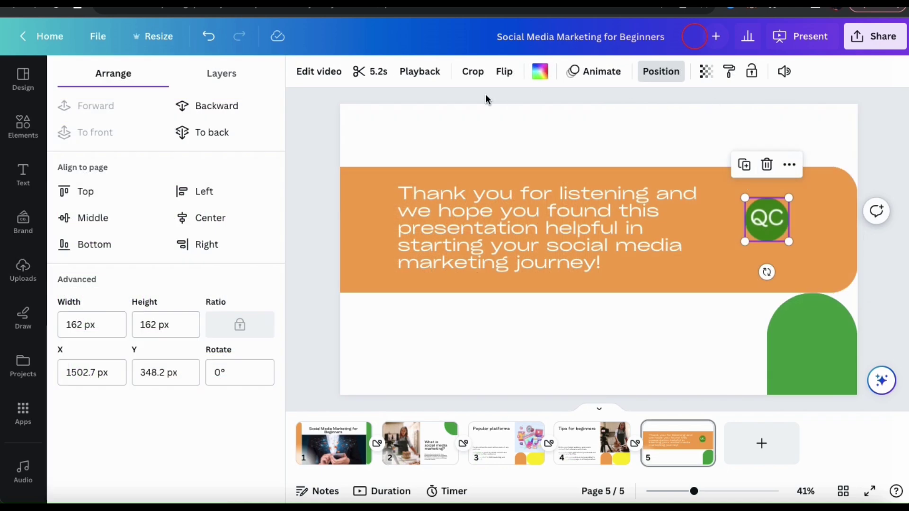
# Step: Send the final slide's clip to back behind the orange band and deselect it
pyautogui.click(222, 137)
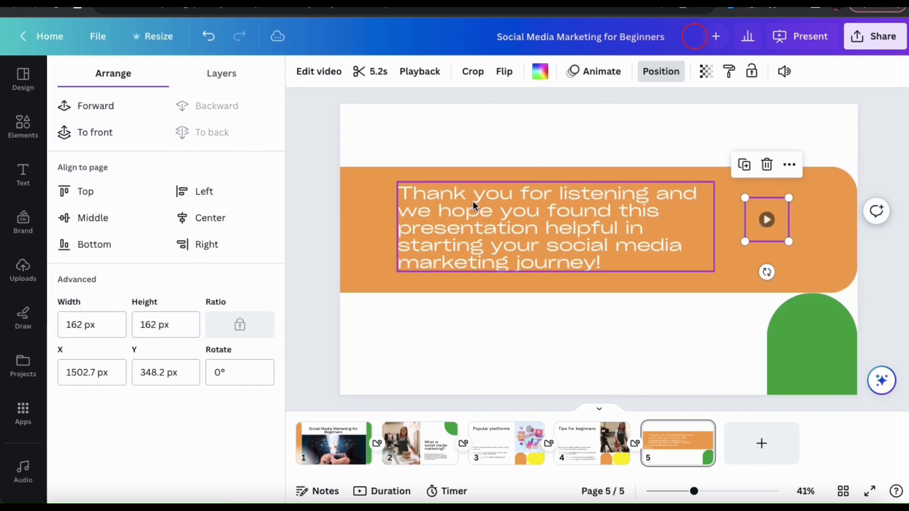
pyautogui.press('Escape')
pyautogui.click(307, 220)
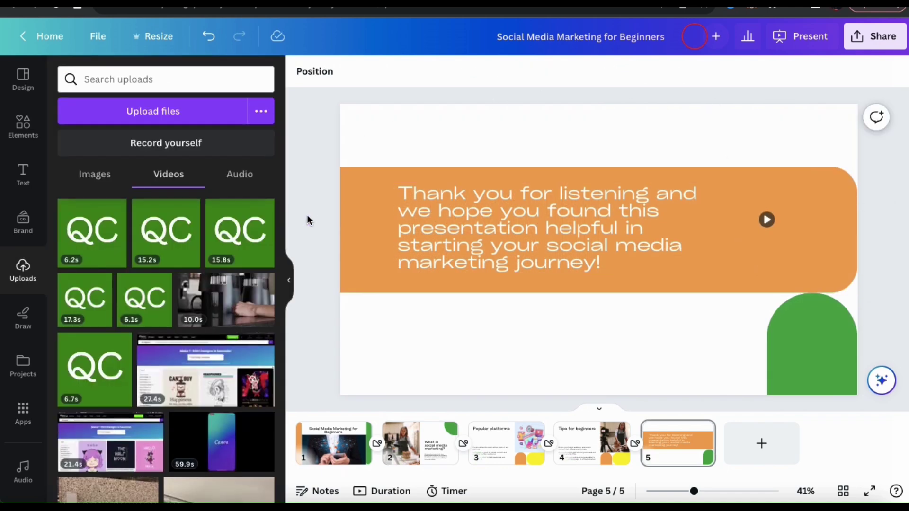
pyautogui.click(333, 442)
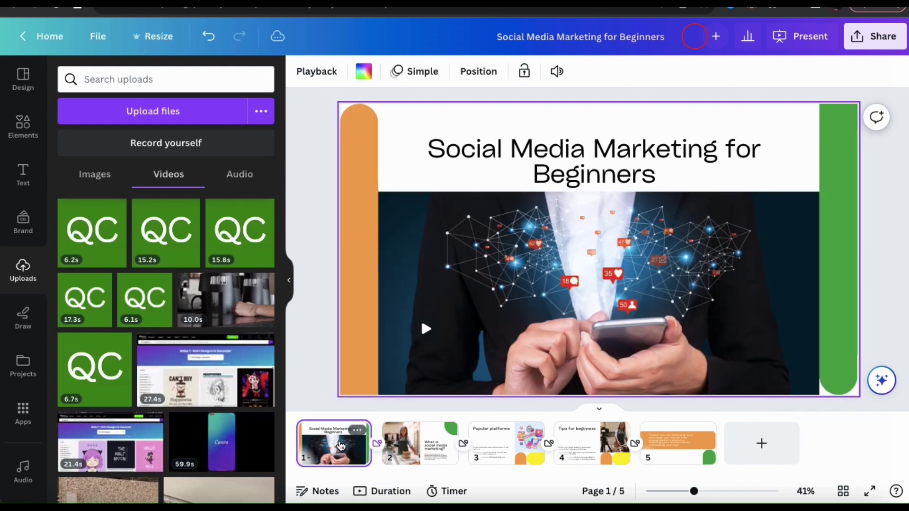
pyautogui.click(316, 225)
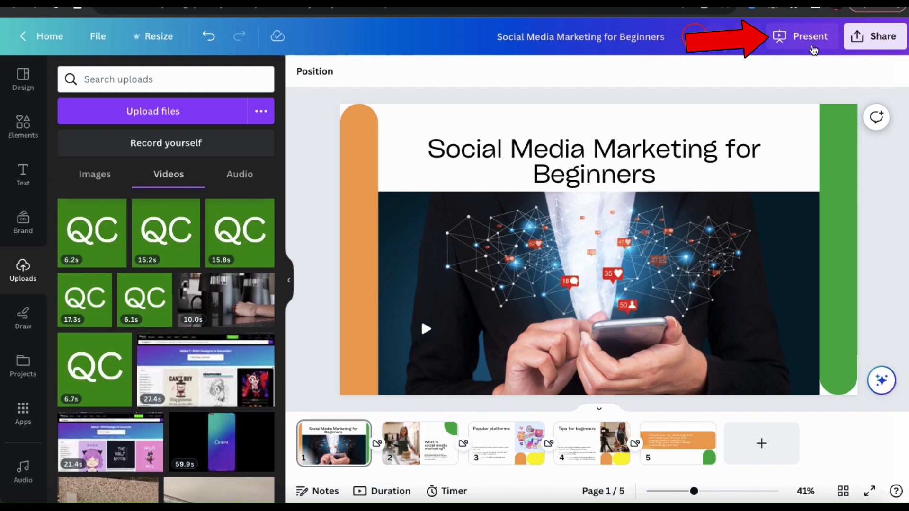
pyautogui.click(819, 42)
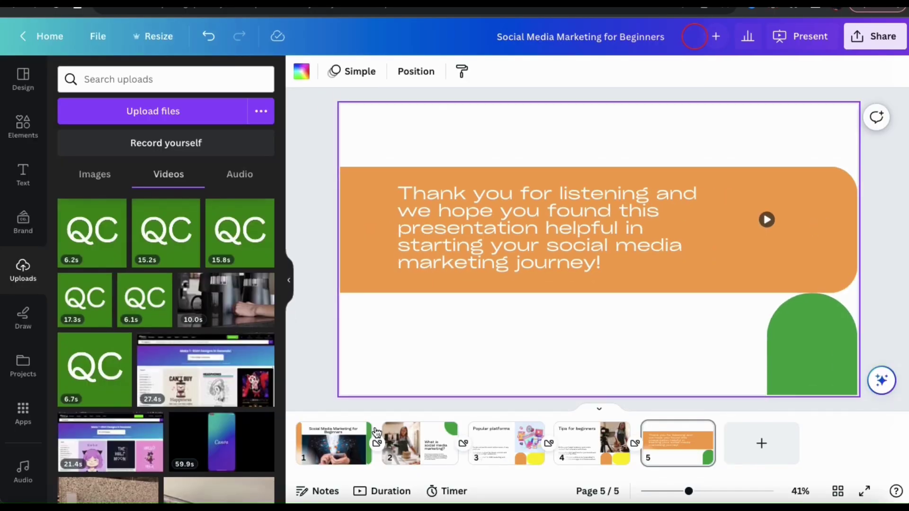
# Step: From the title slide, download all 5 pages as an MP4 Video file
pyautogui.click(334, 447)
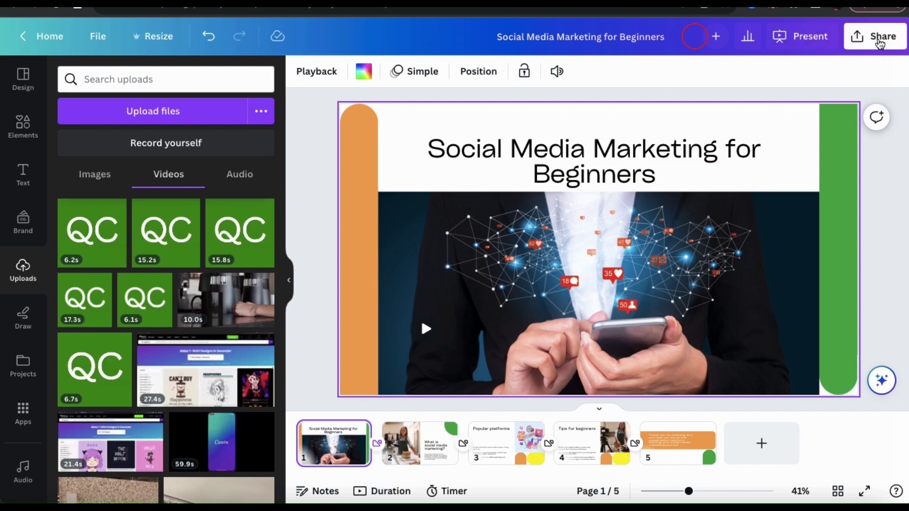
pyautogui.click(880, 44)
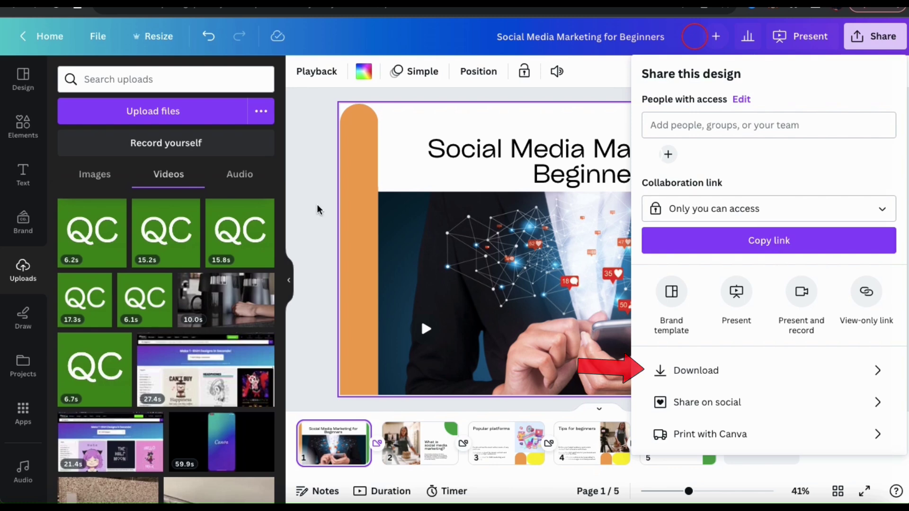
pyautogui.click(809, 380)
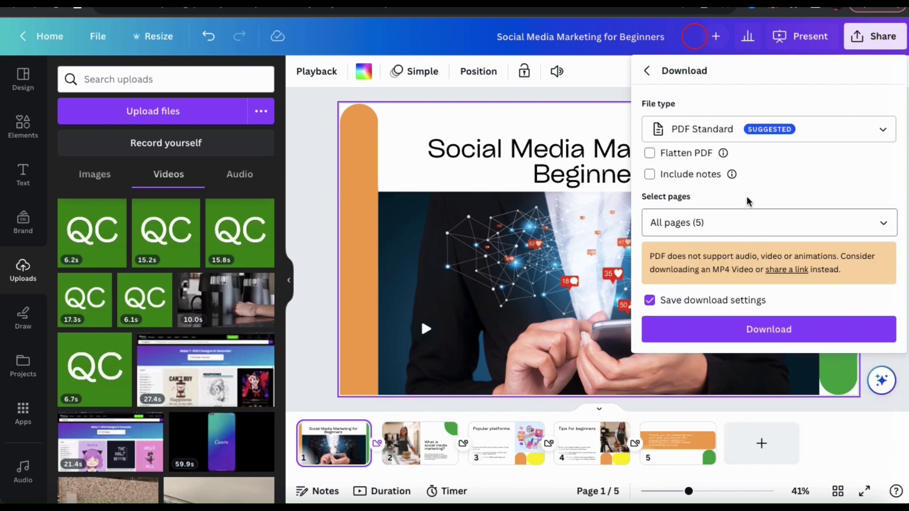
pyautogui.click(832, 138)
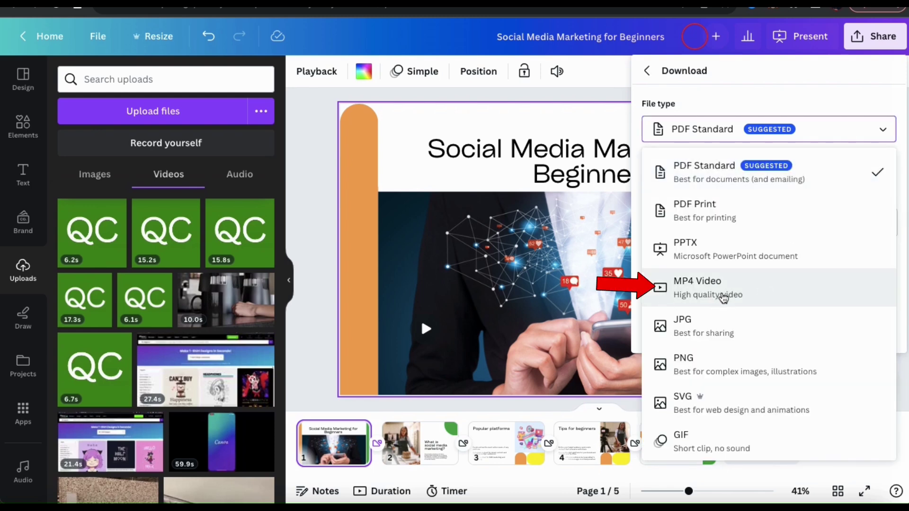
pyautogui.click(723, 297)
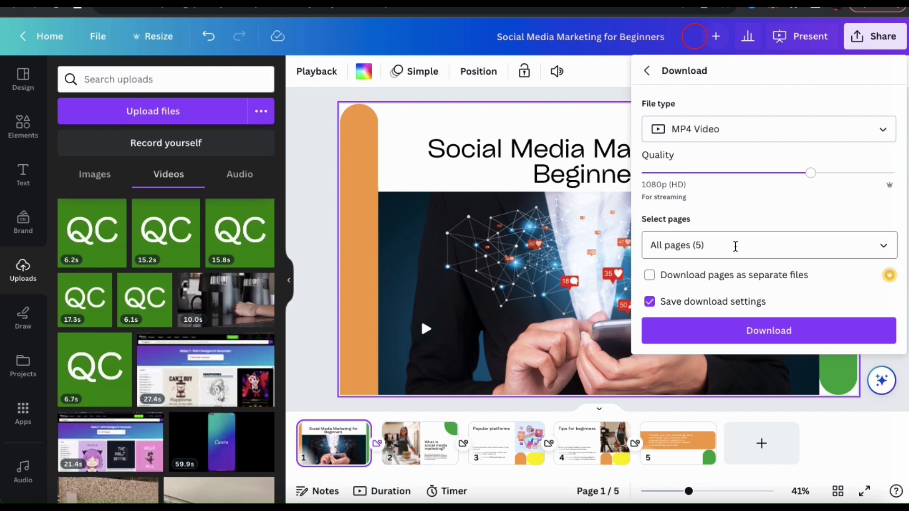
pyautogui.click(737, 330)
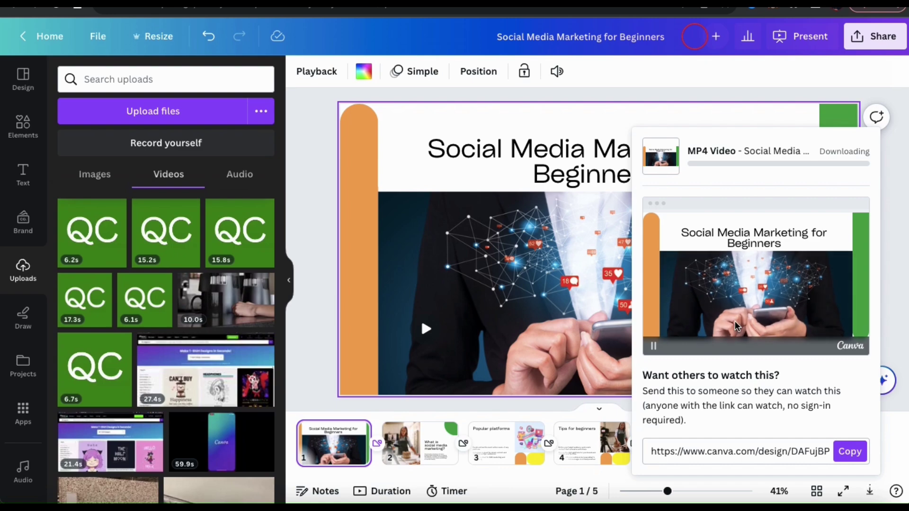
pyautogui.click(171, 152)
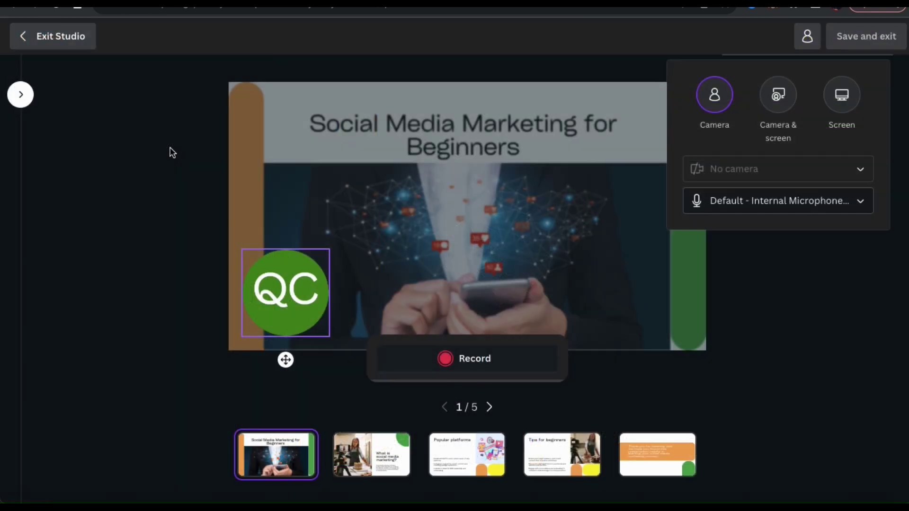